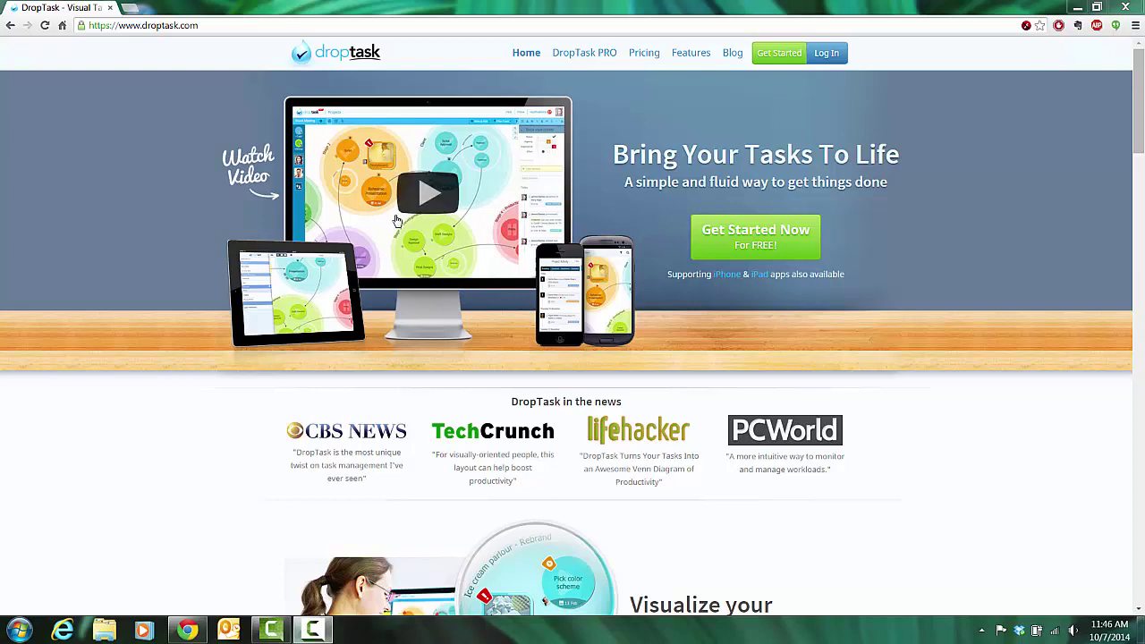
Go to the DropTask Pricing page comparing the free $0 plan with PRO at $6.50/month.
{"action": "mouse_move", "coordinate": [1138, 129]}
{"action": "left_mouse_down"}
{"action": "mouse_move", "coordinate": [1138, 291]}
{"action": "mouse_move", "coordinate": [1140, 121]}
{"action": "left_mouse_up"}
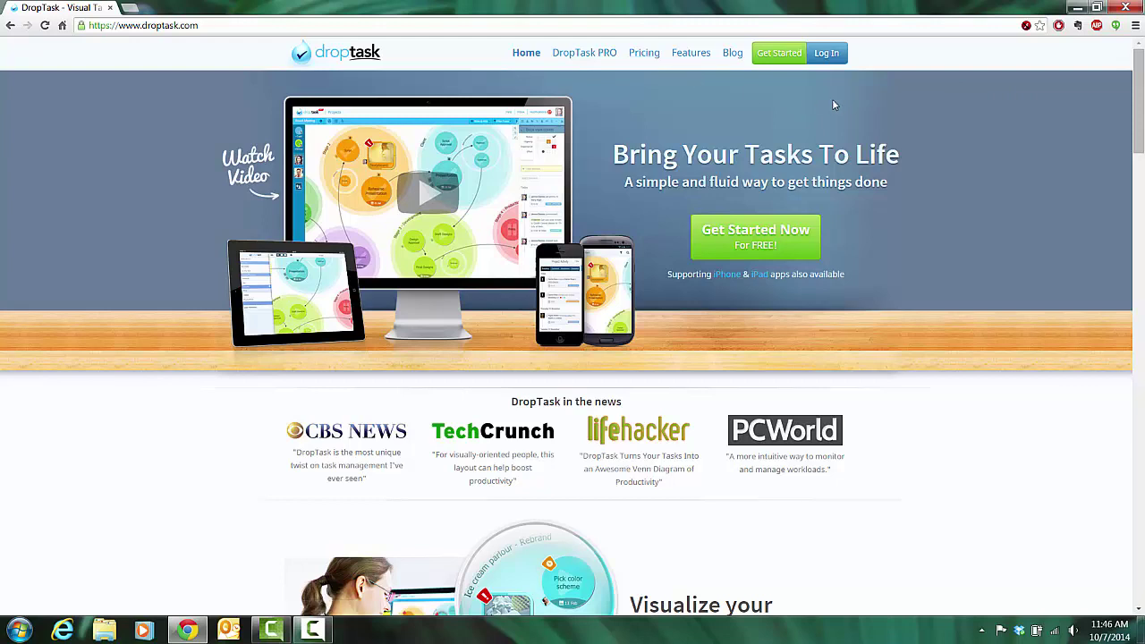
{"action": "left_click", "coordinate": [644, 54]}
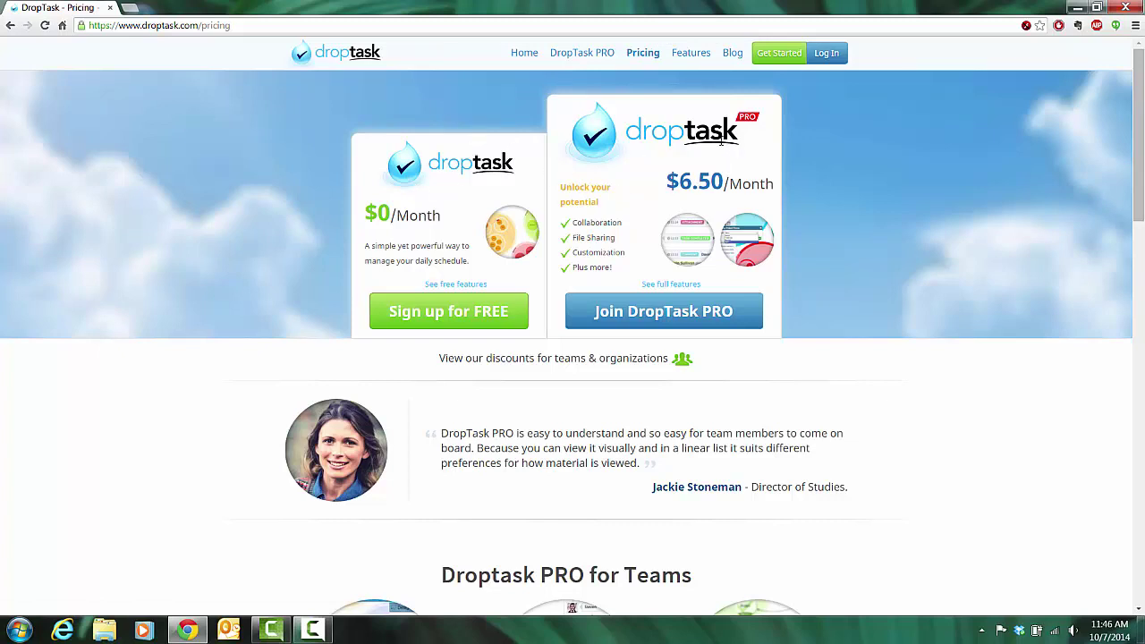
Review the free plan's features in the Features comparison table.
{"action": "left_click", "coordinate": [455, 285]}
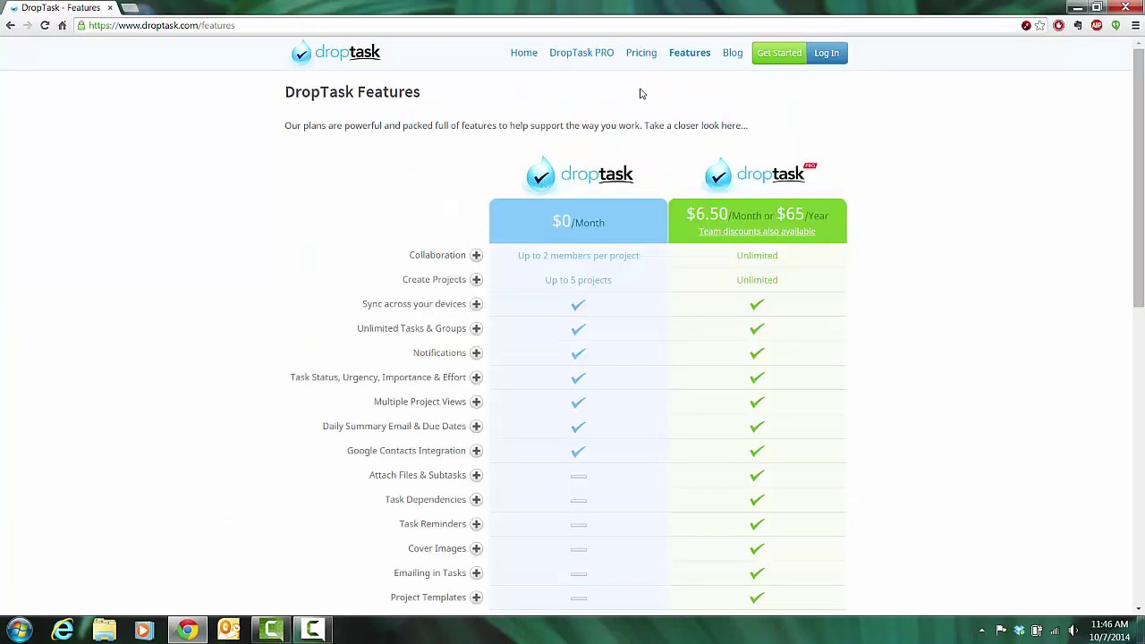
{"action": "scroll", "coordinate": [576, 313], "scroll_direction": "down", "scroll_amount": 1}
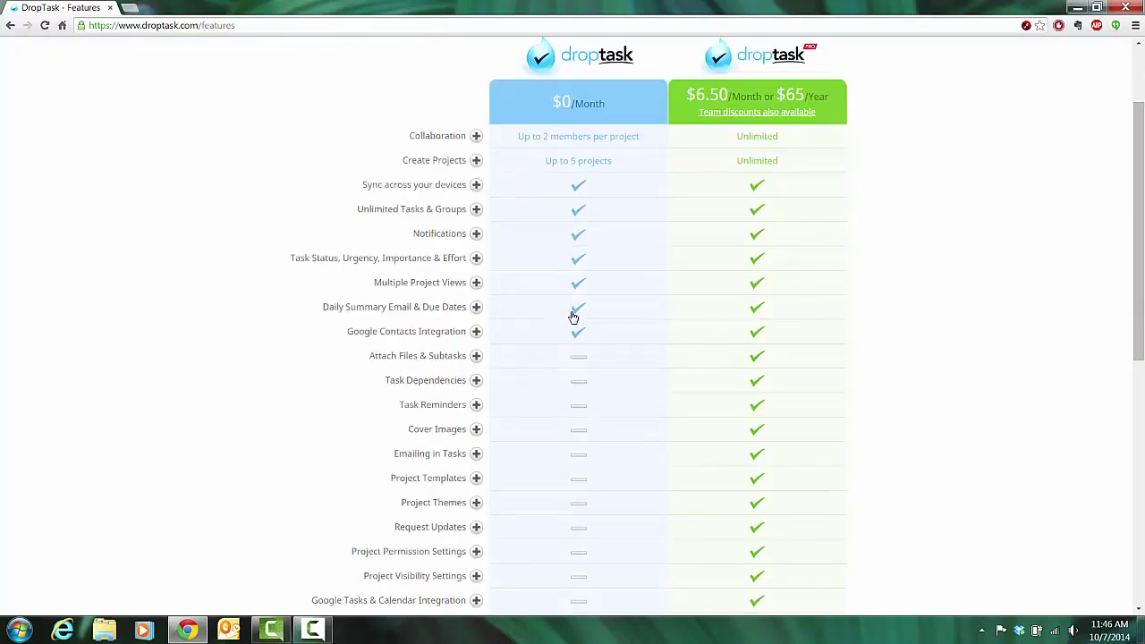
{"action": "scroll", "coordinate": [557, 222], "scroll_direction": "up", "scroll_amount": 1}
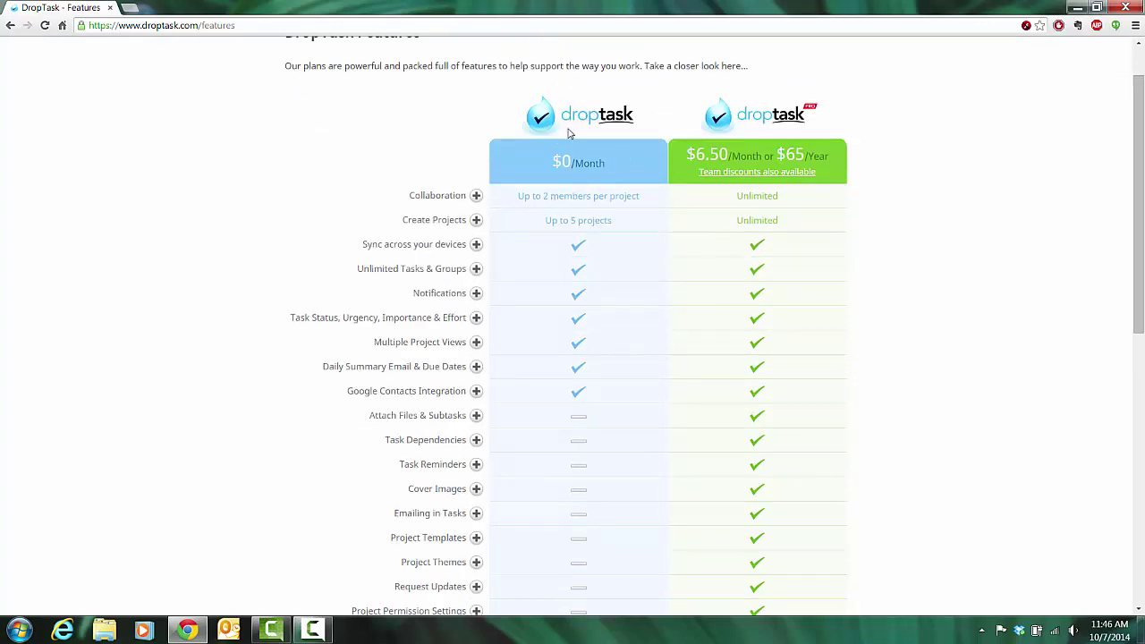
{"action": "scroll", "coordinate": [554, 358], "scroll_direction": "down", "scroll_amount": 1}
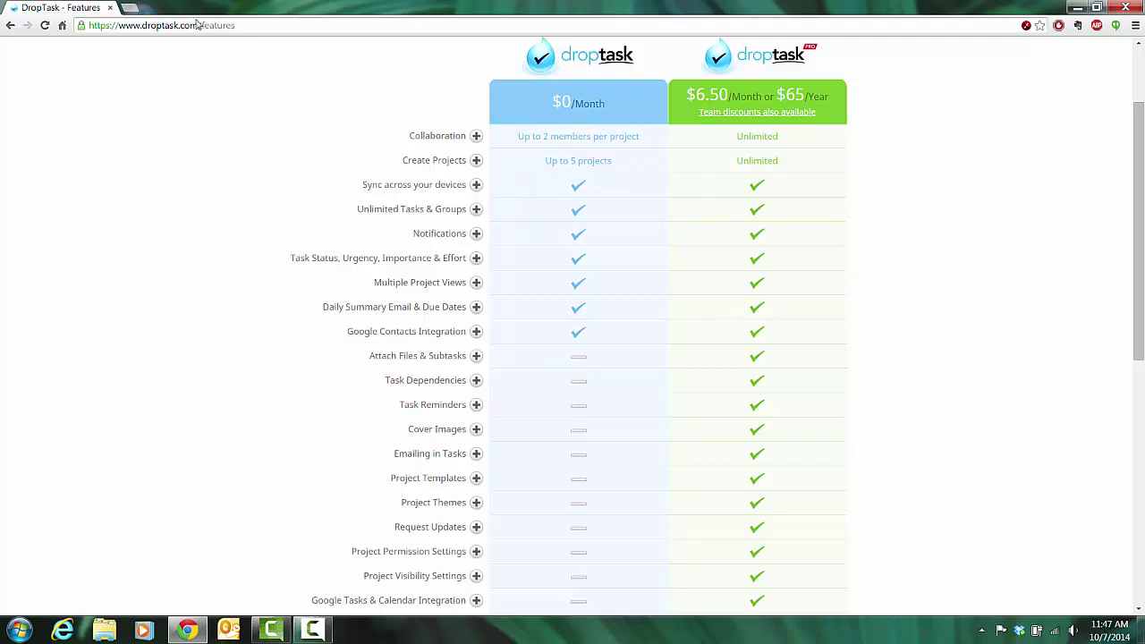
Remove '/features' from the web address to return to the DropTask home page.
{"action": "left_click_drag", "start_coordinate": [226, 26], "coordinate": [299, 42]}
{"action": "key", "text": "BackSpace"}
{"action": "key", "text": "Return"}
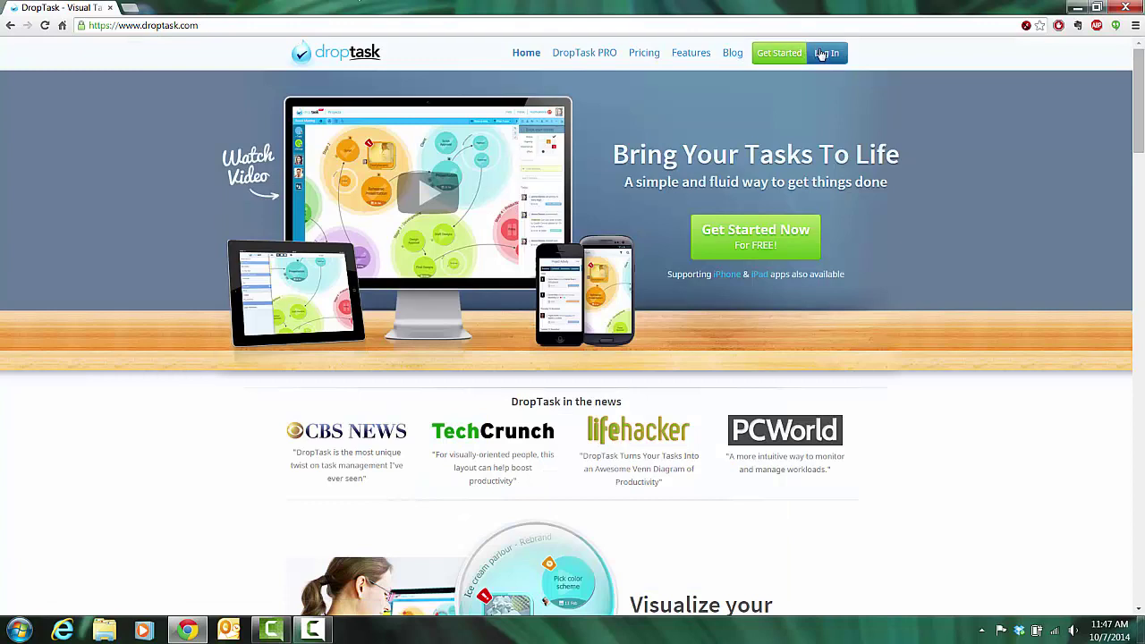
Log in to the To Do List project and move the To Do Today group down and right.
{"action": "left_click", "coordinate": [821, 54]}
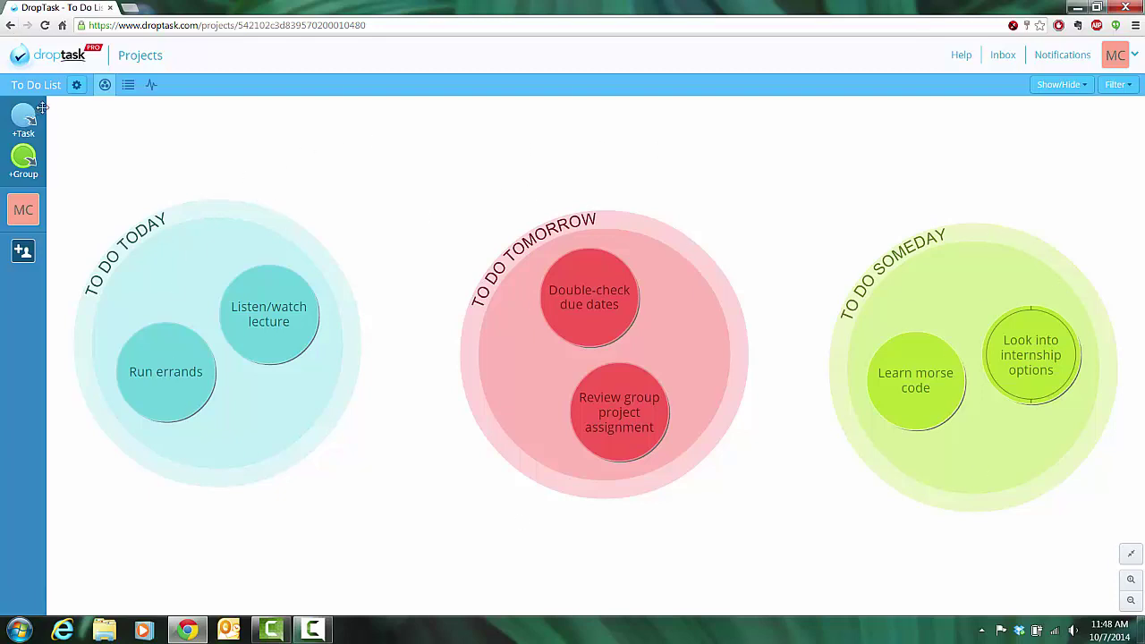
{"action": "left_click_drag", "start_coordinate": [185, 223], "coordinate": [245, 247]}
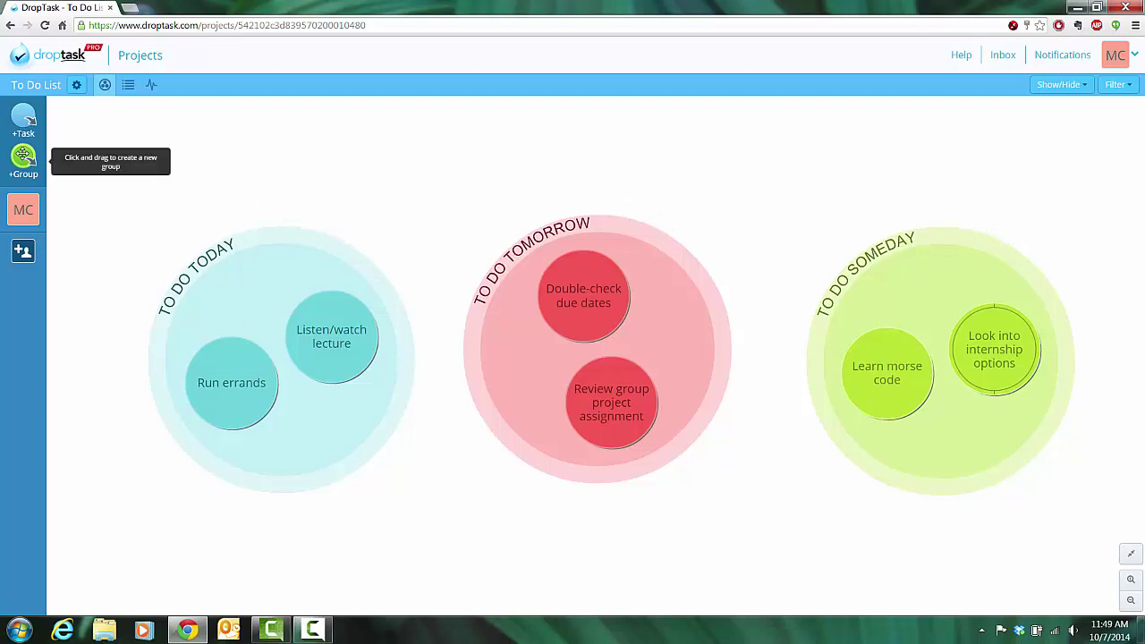
Create a new purple group named TechFifteen on the canvas.
{"action": "left_click_drag", "start_coordinate": [24, 157], "coordinate": [375, 154]}
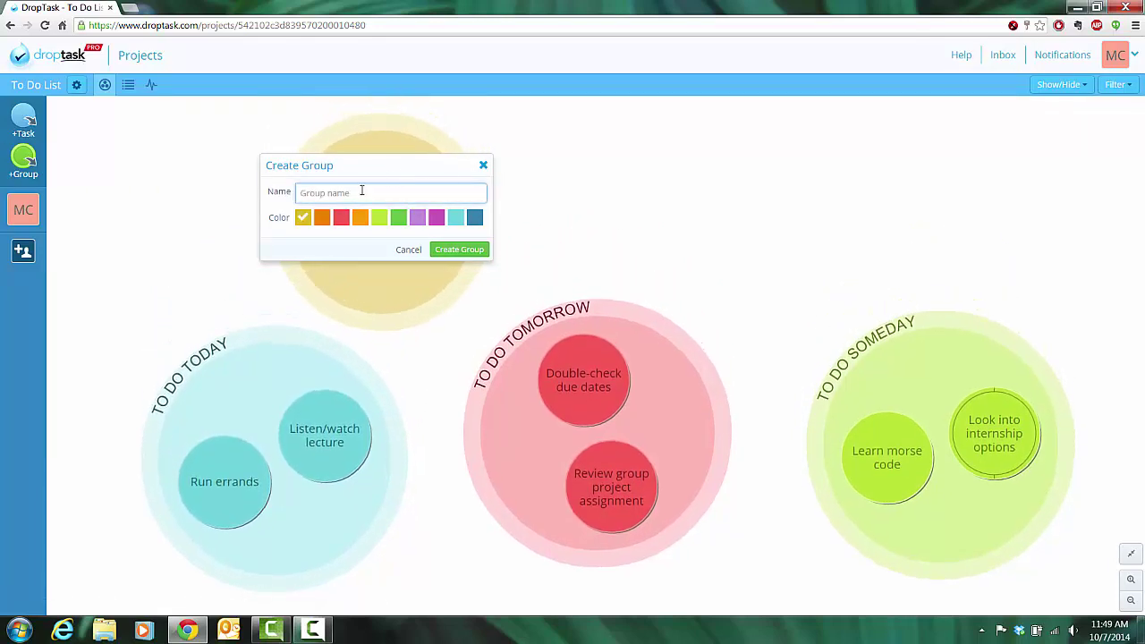
{"action": "type", "text": "TechFifteen"}
{"action": "left_click", "coordinate": [437, 217]}
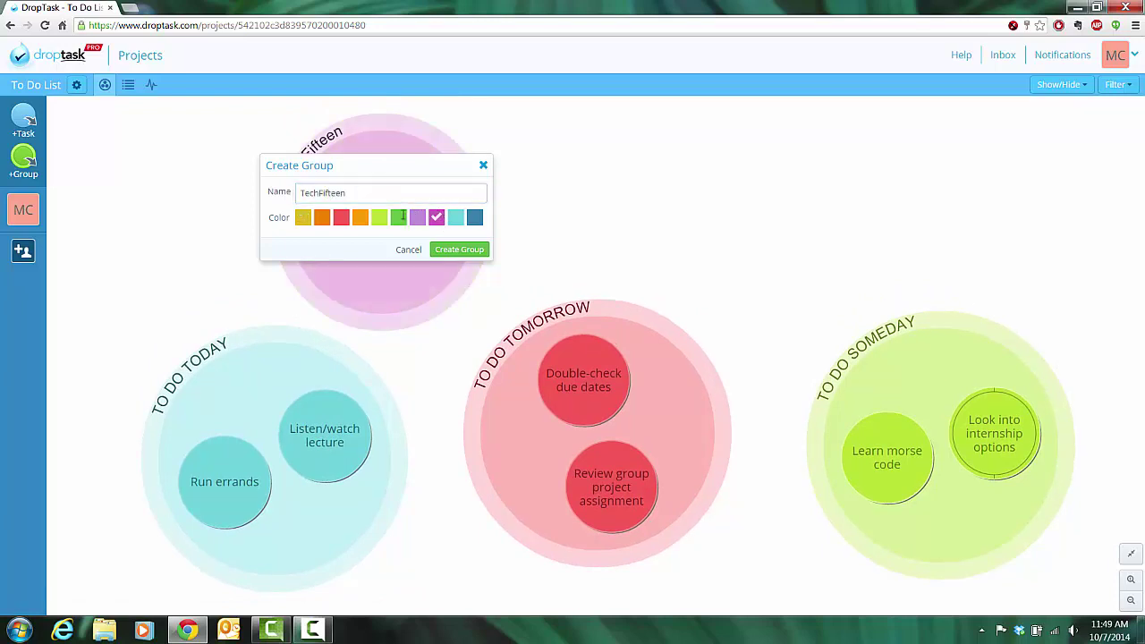
{"action": "key", "text": "Return"}
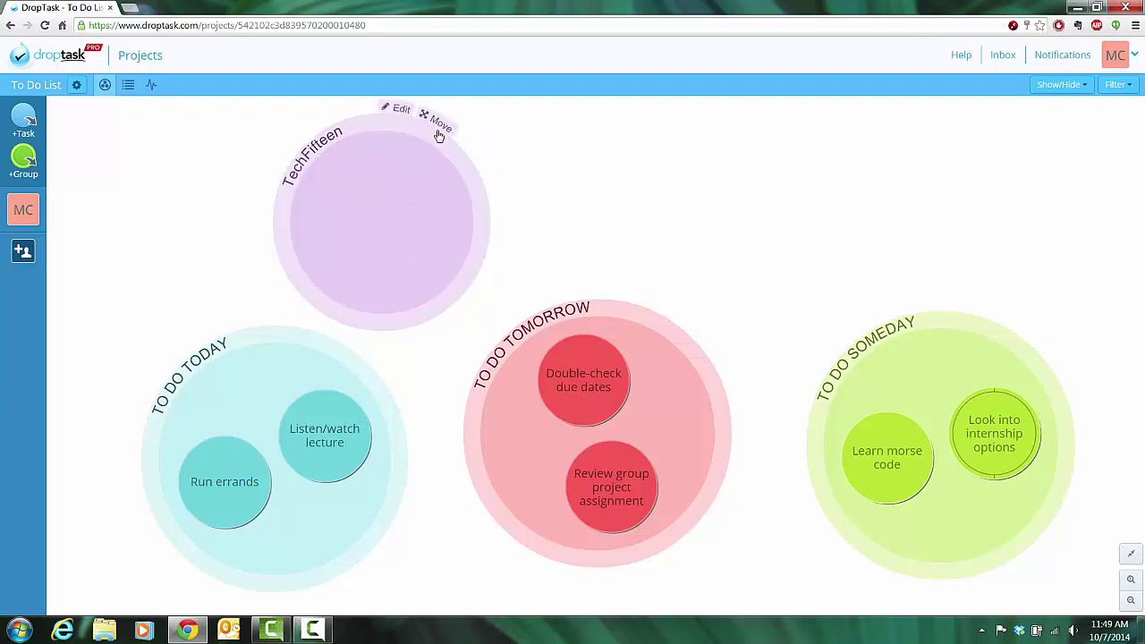
Add a 'Make DropTask Video' task inside the TechFifteen group.
{"action": "left_click_drag", "start_coordinate": [29, 123], "coordinate": [324, 195]}
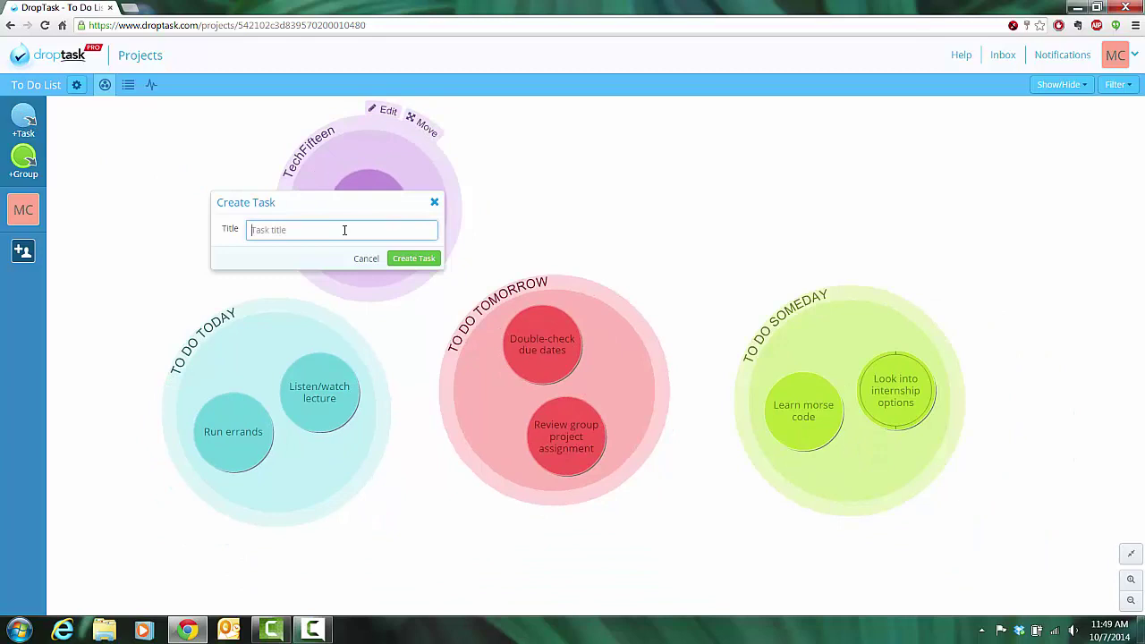
{"action": "type", "text": "Make DropTask Video"}
{"action": "left_click", "coordinate": [405, 259]}
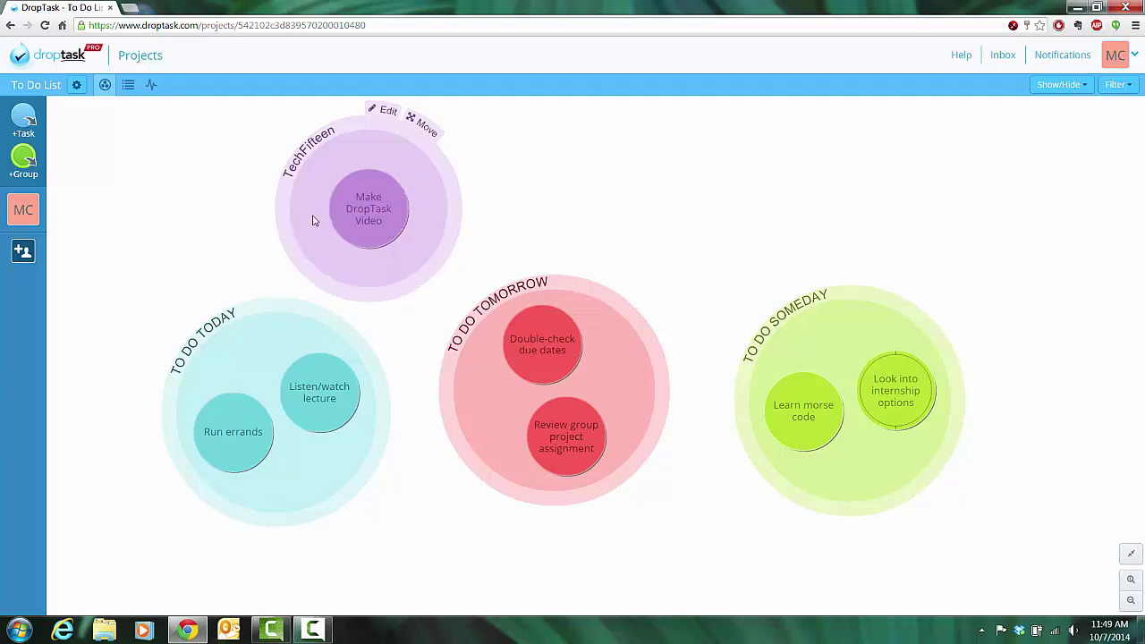
Set Make DropTask Video to In Progress with High urgency and High importance.
{"action": "left_click", "coordinate": [375, 199]}
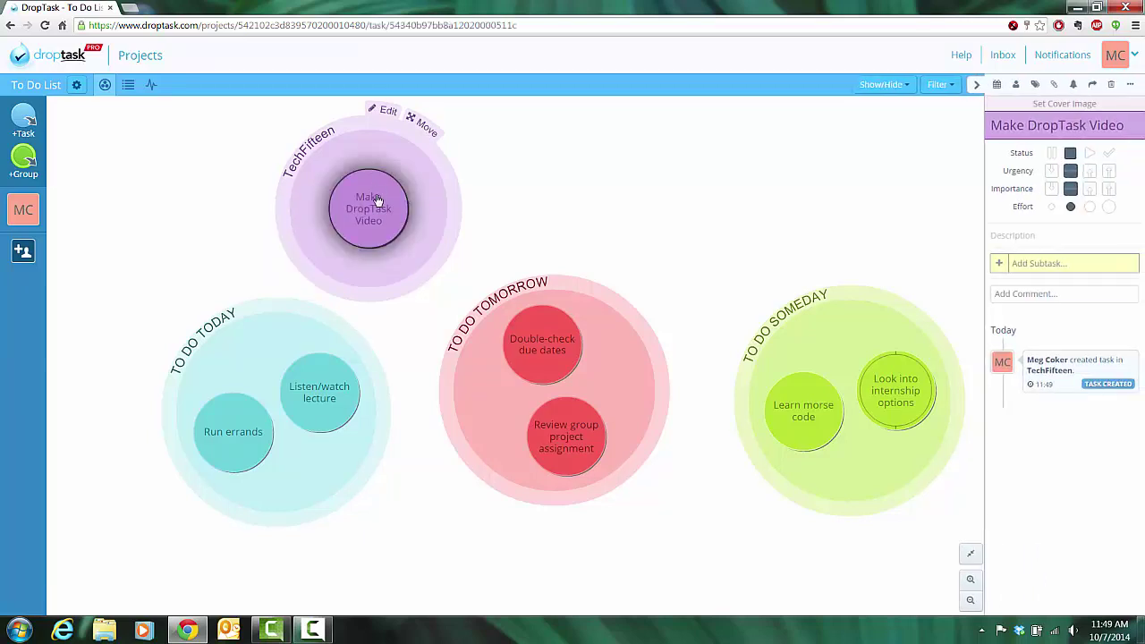
{"action": "left_click", "coordinate": [1090, 153]}
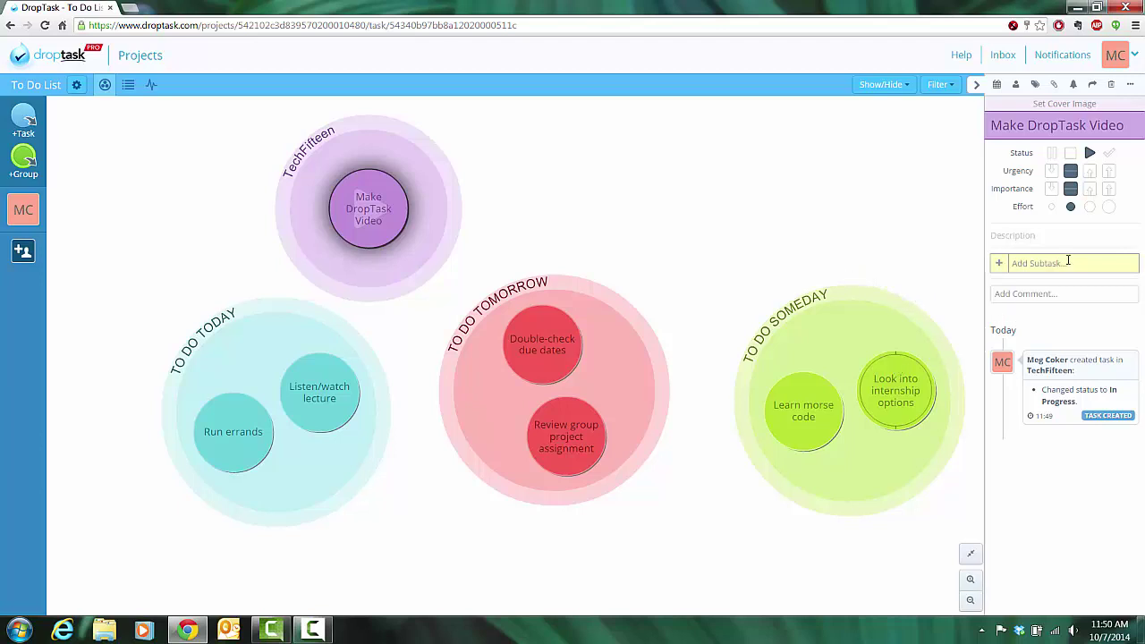
{"action": "mouse_move", "coordinate": [897, 360]}
{"action": "left_click", "coordinate": [1089, 171]}
{"action": "left_click", "coordinate": [1090, 189]}
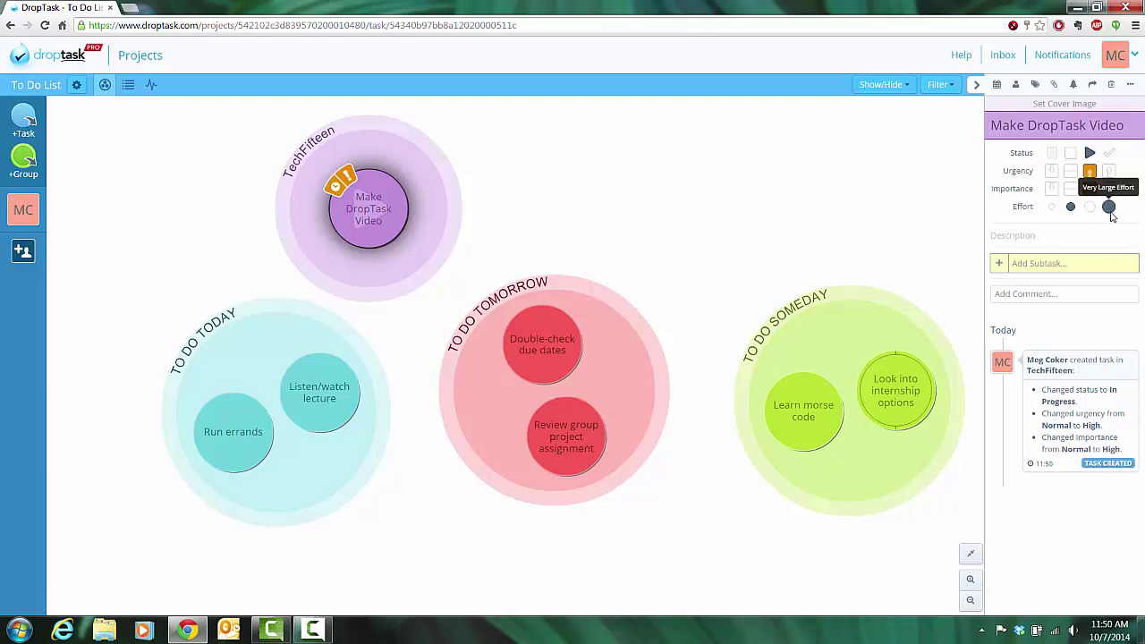
Add 'Think of next video topic' with Low urgency and Small effort, rearrange bubbles, start another task.
{"action": "left_click_drag", "start_coordinate": [23, 116], "coordinate": [338, 147]}
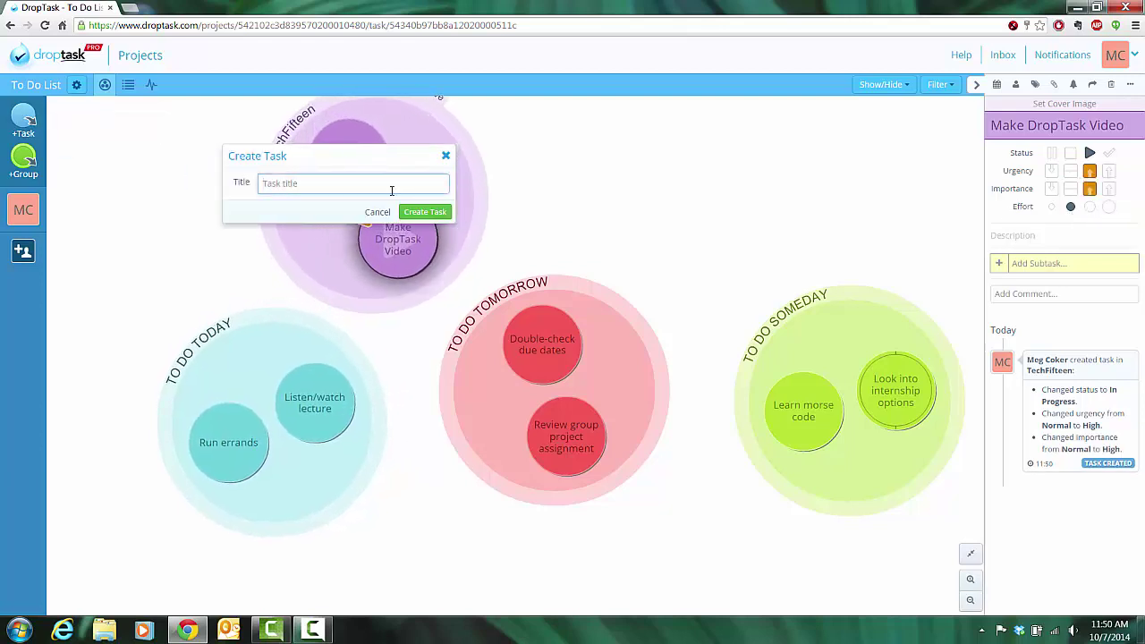
{"action": "type", "text": "Think of next video topic"}
{"action": "left_click", "coordinate": [438, 213]}
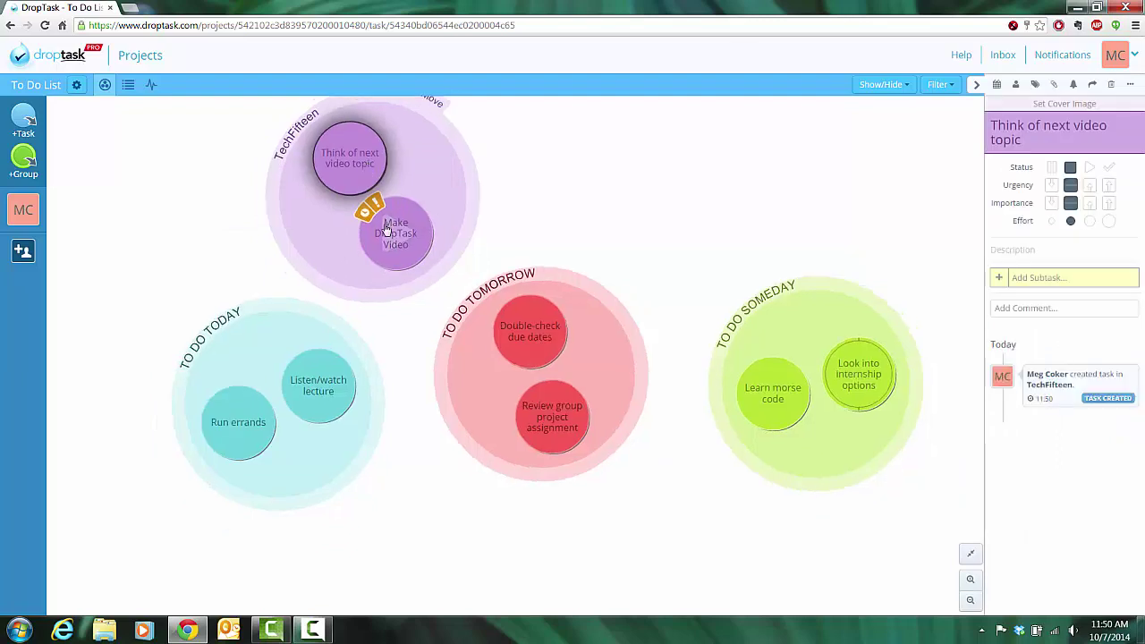
{"action": "left_click", "coordinate": [1052, 186]}
{"action": "left_click", "coordinate": [1051, 221]}
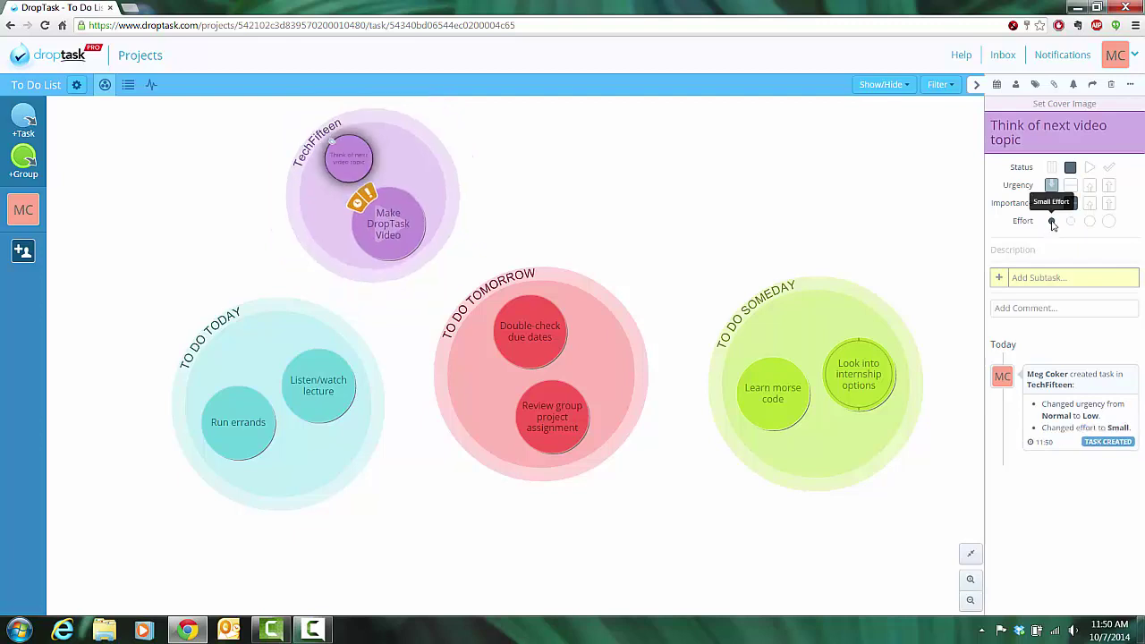
{"action": "left_click_drag", "start_coordinate": [387, 226], "coordinate": [374, 184]}
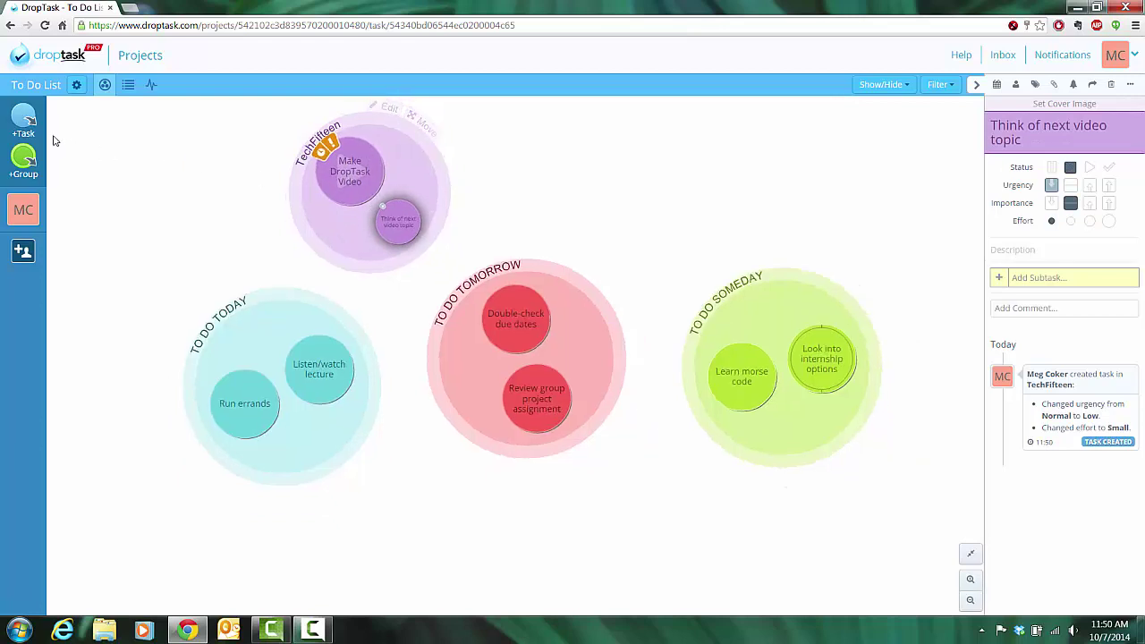
{"action": "left_click", "coordinate": [27, 120]}
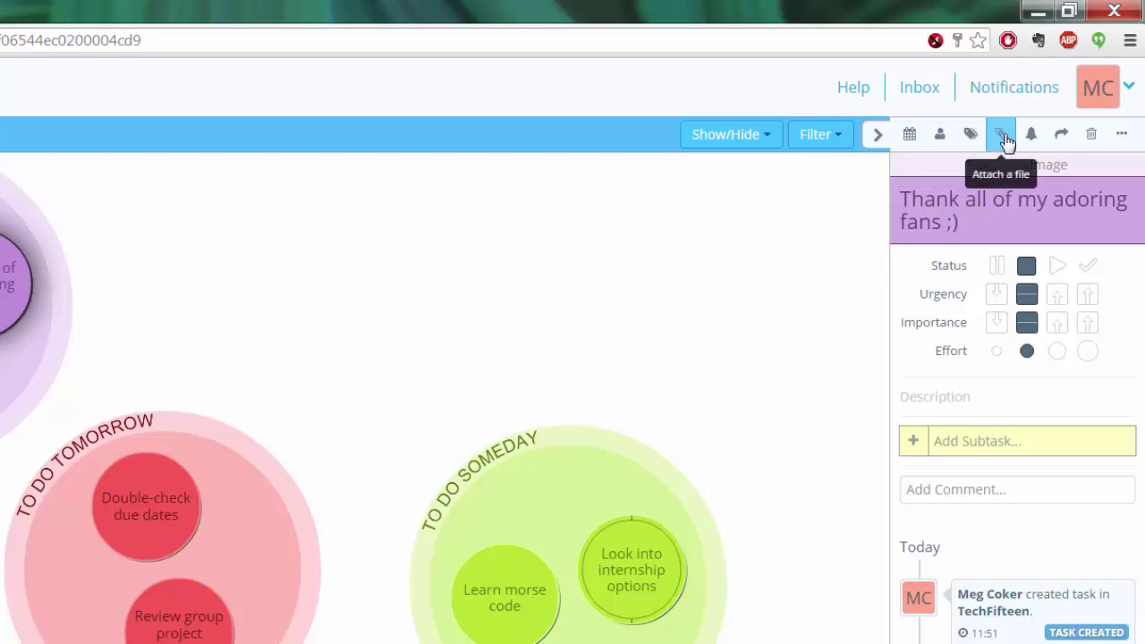
On 'Thank all of my adoring fans ;)', check Move Task, then open description and comment editors without saving.
{"action": "left_click", "coordinate": [1057, 136]}
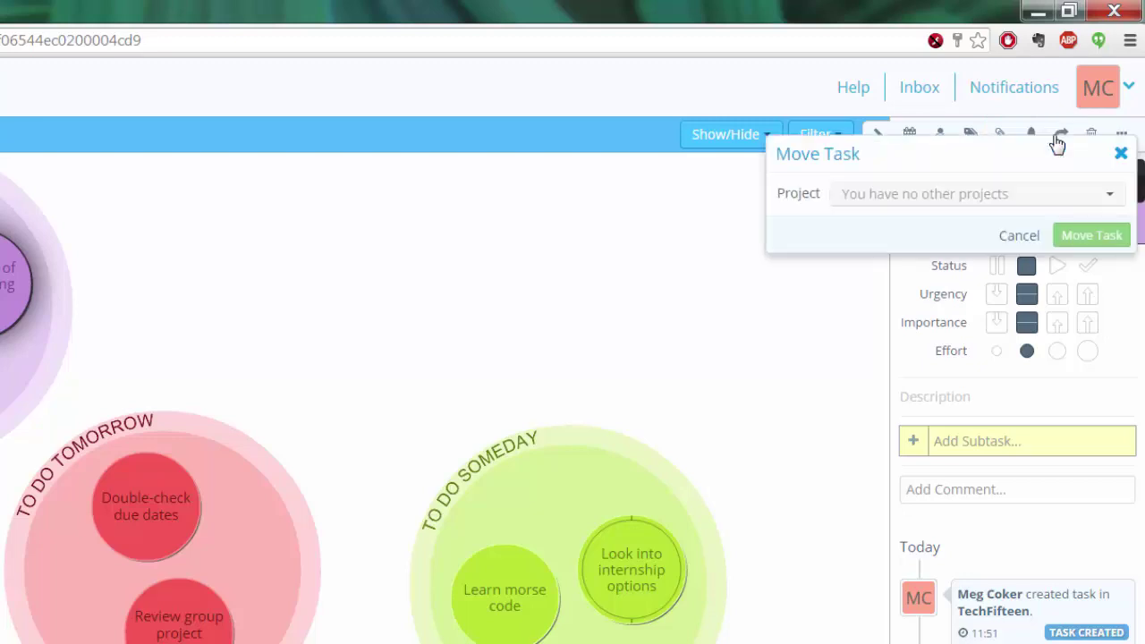
{"action": "left_click", "coordinate": [1120, 155]}
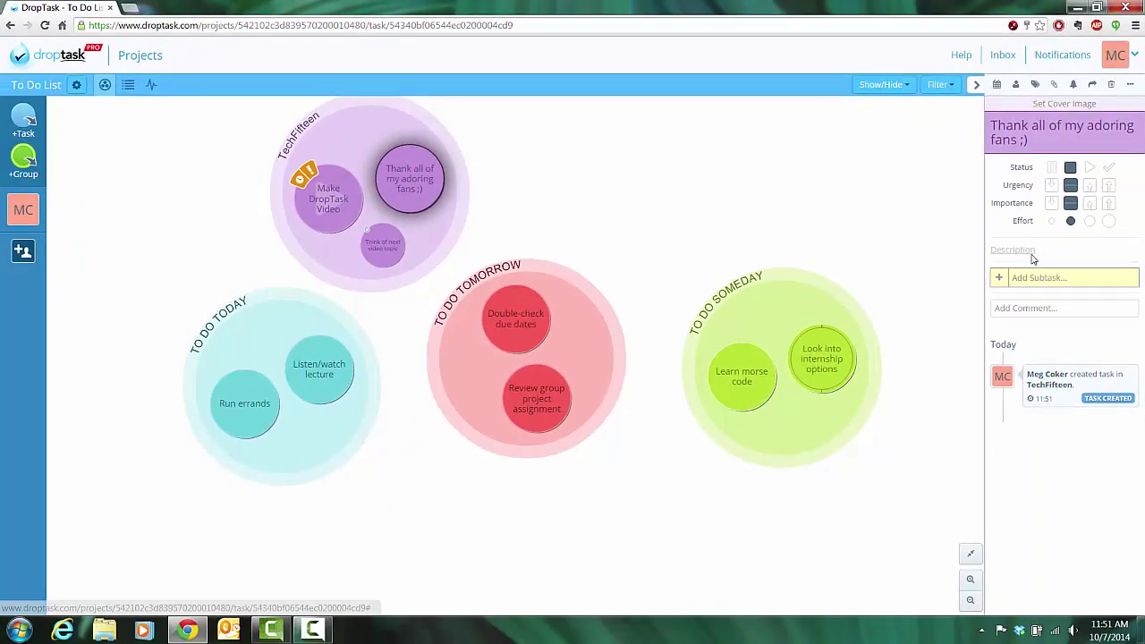
{"action": "left_click", "coordinate": [966, 402]}
{"action": "left_click", "coordinate": [1058, 374]}
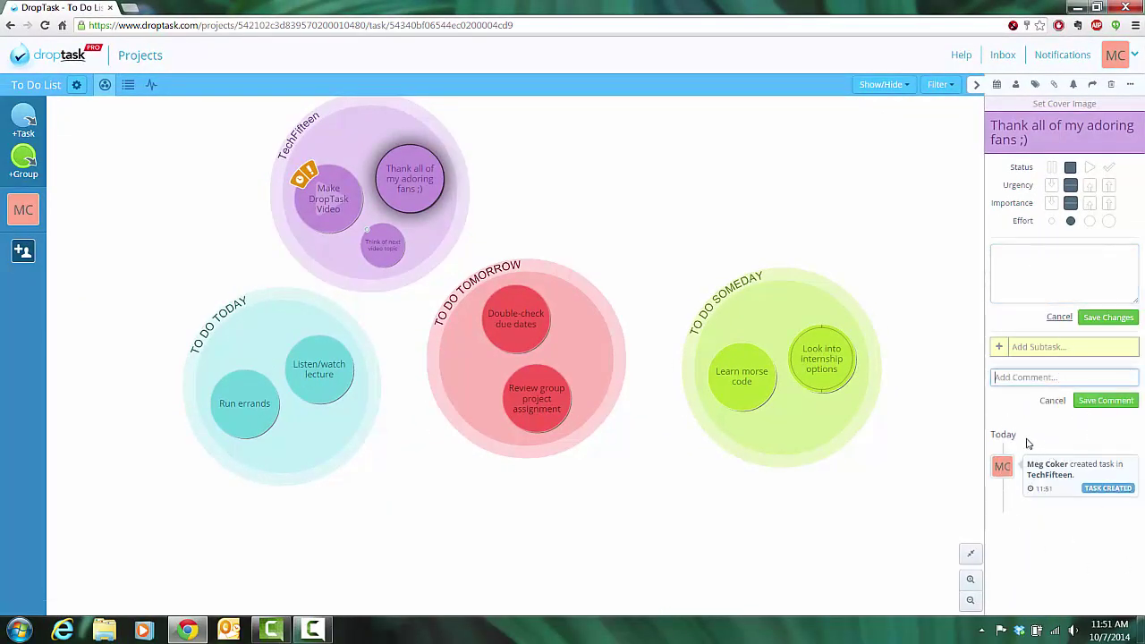
{"action": "left_click", "coordinate": [1005, 463]}
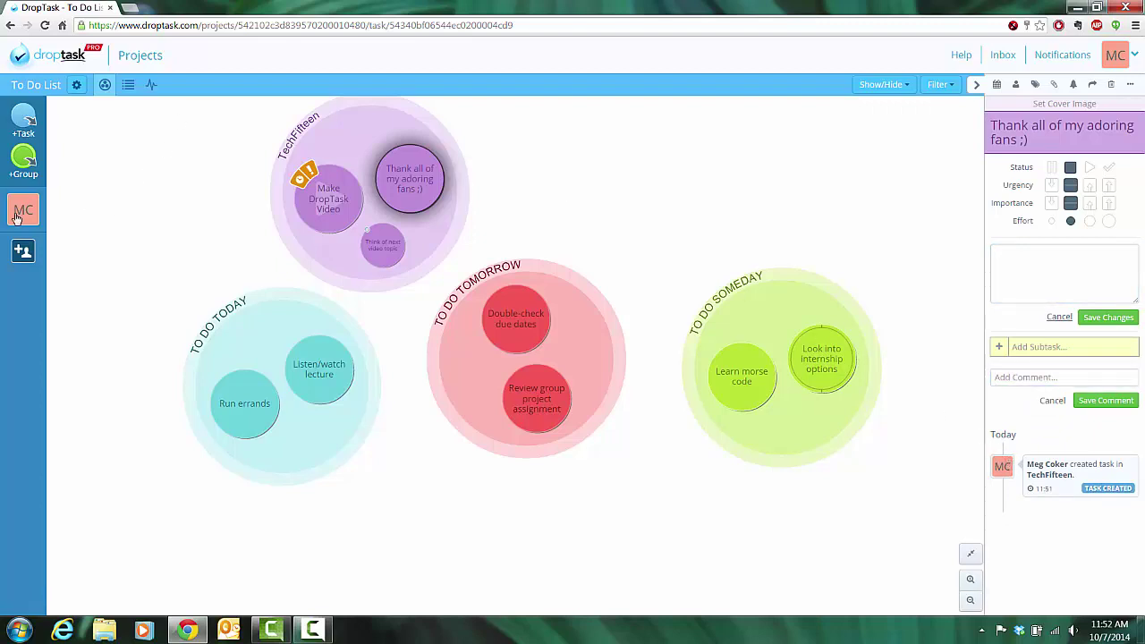
Assign the MC user to Make DropTask Video and view its details showing On Hold.
{"action": "mouse_move", "coordinate": [27, 216]}
{"action": "left_mouse_down"}
{"action": "mouse_move", "coordinate": [25, 234]}
{"action": "mouse_move", "coordinate": [26, 223]}
{"action": "left_mouse_up"}
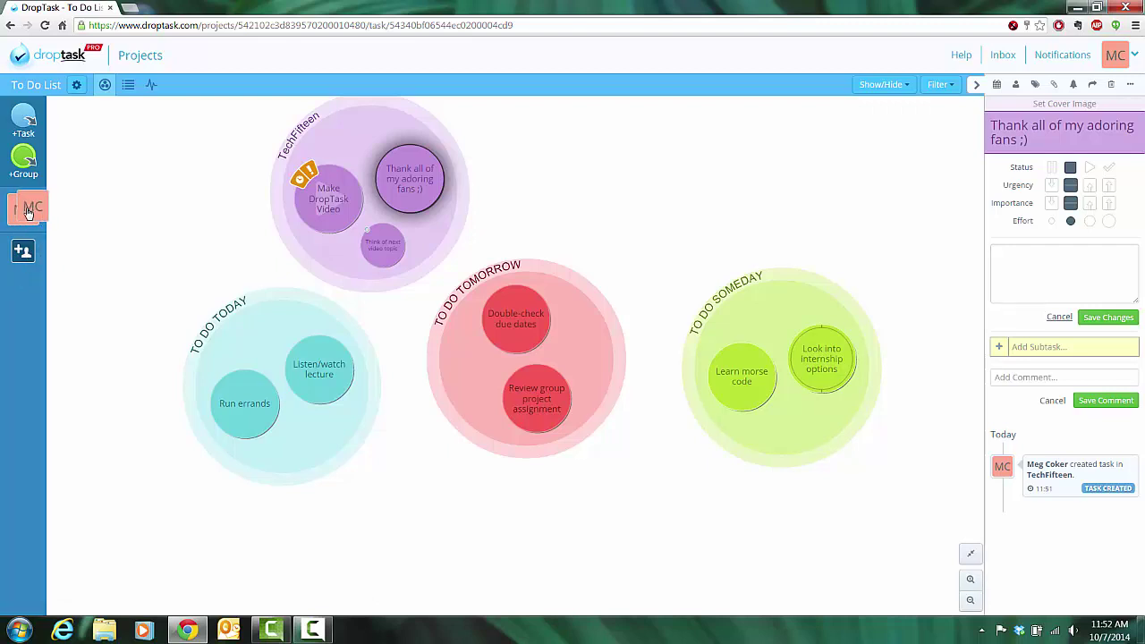
{"action": "left_click_drag", "start_coordinate": [29, 213], "coordinate": [328, 198]}
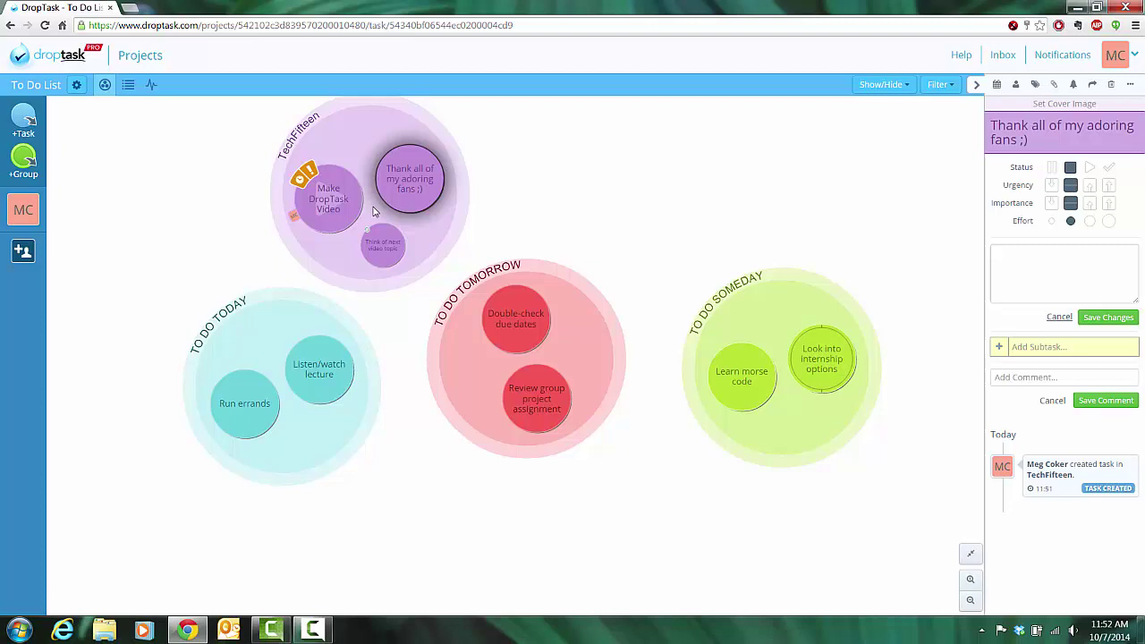
{"action": "left_click", "coordinate": [315, 189]}
{"action": "scroll", "coordinate": [1065, 376], "scroll_direction": "down", "scroll_amount": 1}
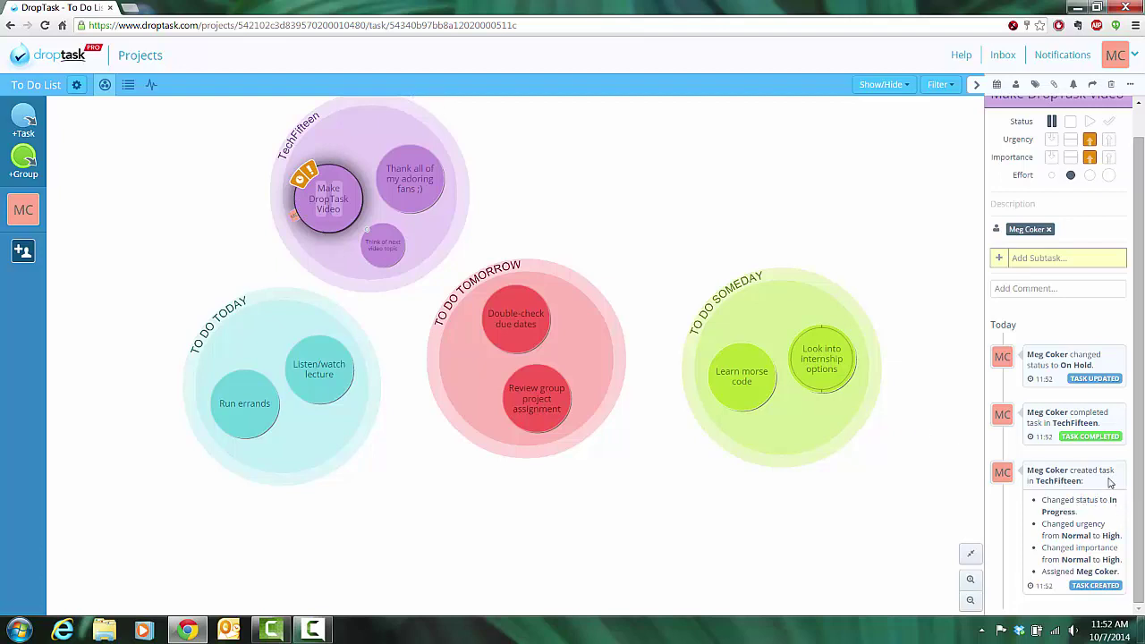
Select Think of next video topic, open the gear project settings, then dismiss everything to the canvas.
{"action": "left_click", "coordinate": [382, 249]}
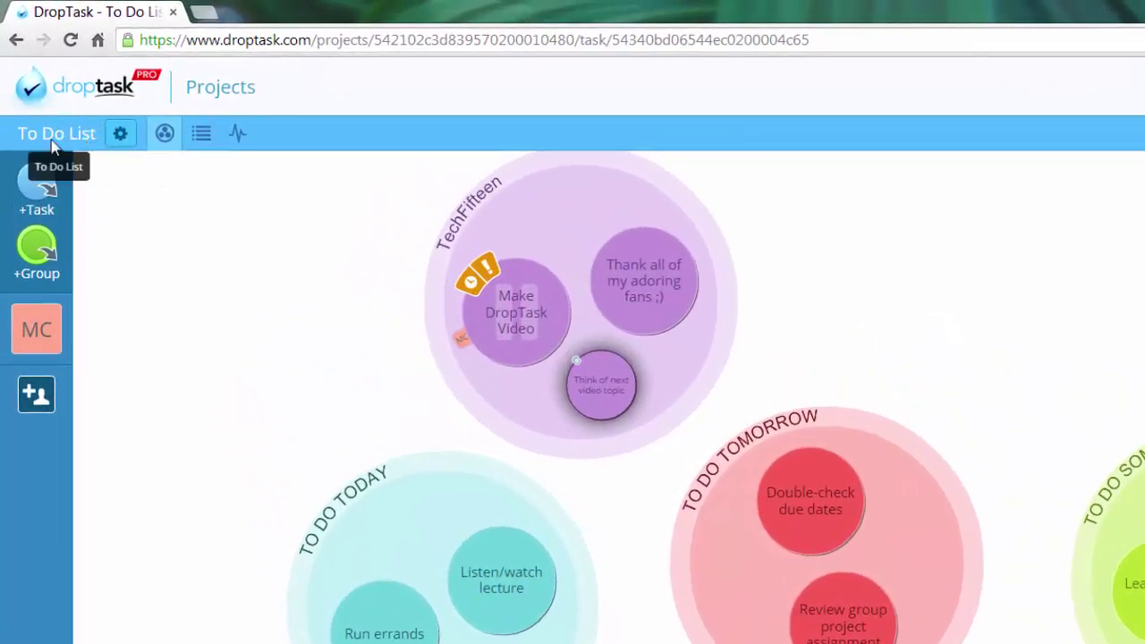
{"action": "left_click", "coordinate": [119, 136]}
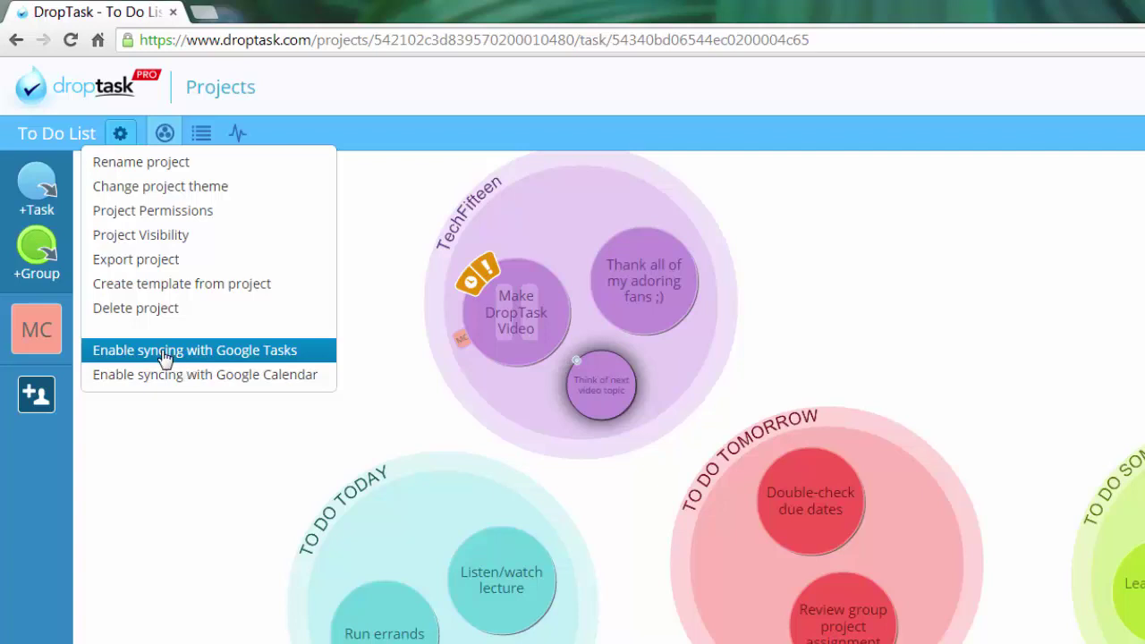
{"action": "left_click", "coordinate": [165, 138]}
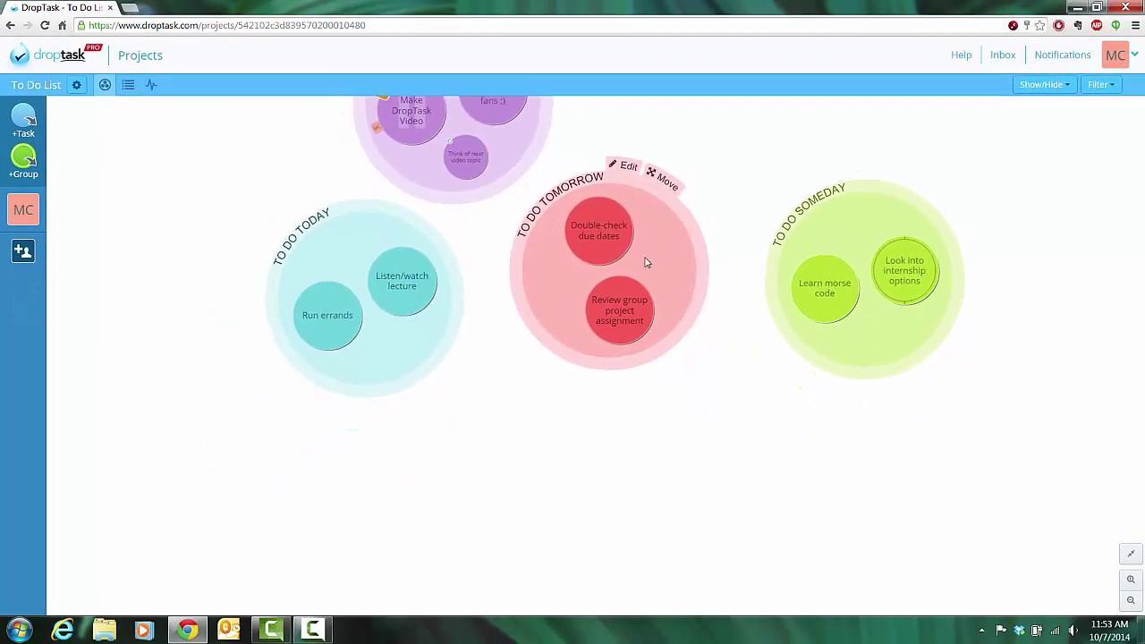
Switch to list view, then filter the activity stream by Comments, Attachments and Completed Tasks.
{"action": "left_click", "coordinate": [335, 321]}
{"action": "left_click", "coordinate": [128, 84]}
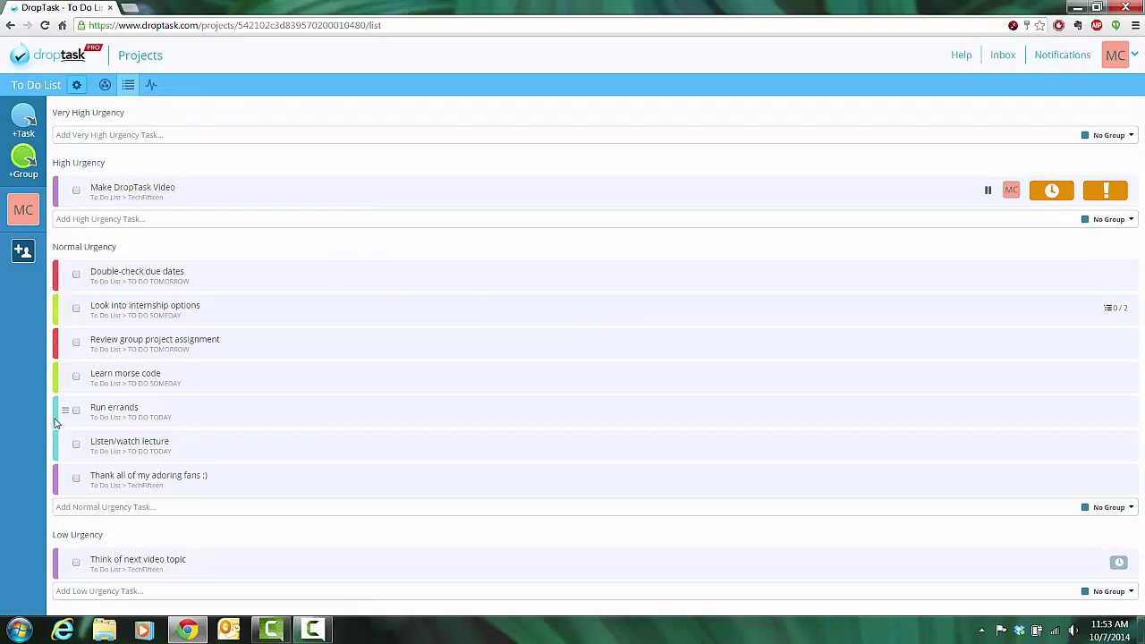
{"action": "left_click", "coordinate": [151, 84]}
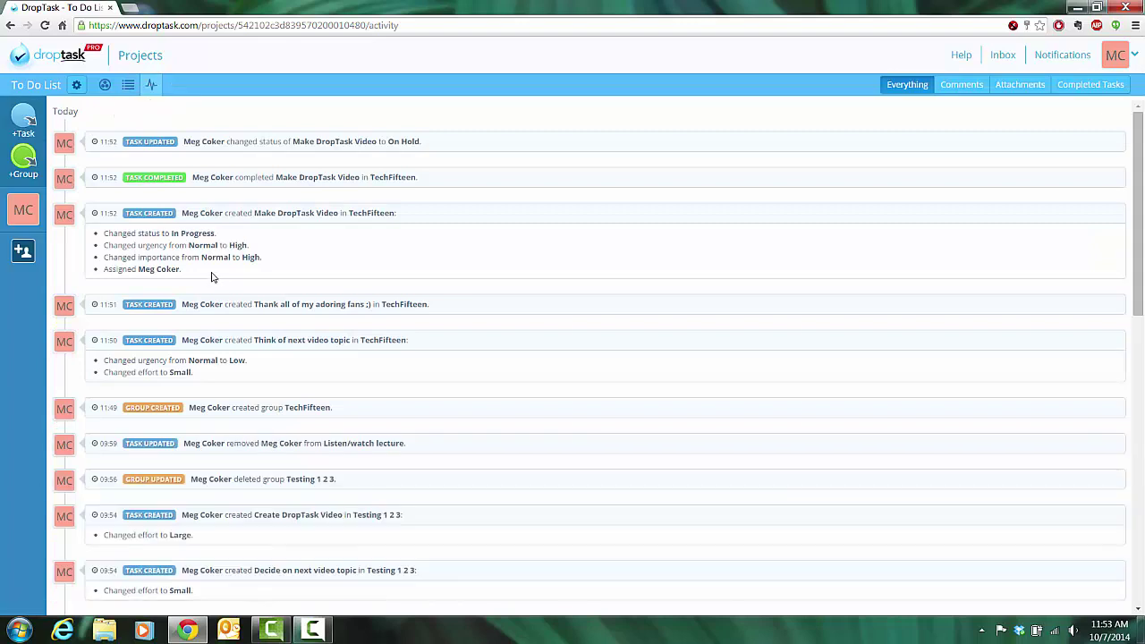
{"action": "left_click", "coordinate": [953, 84]}
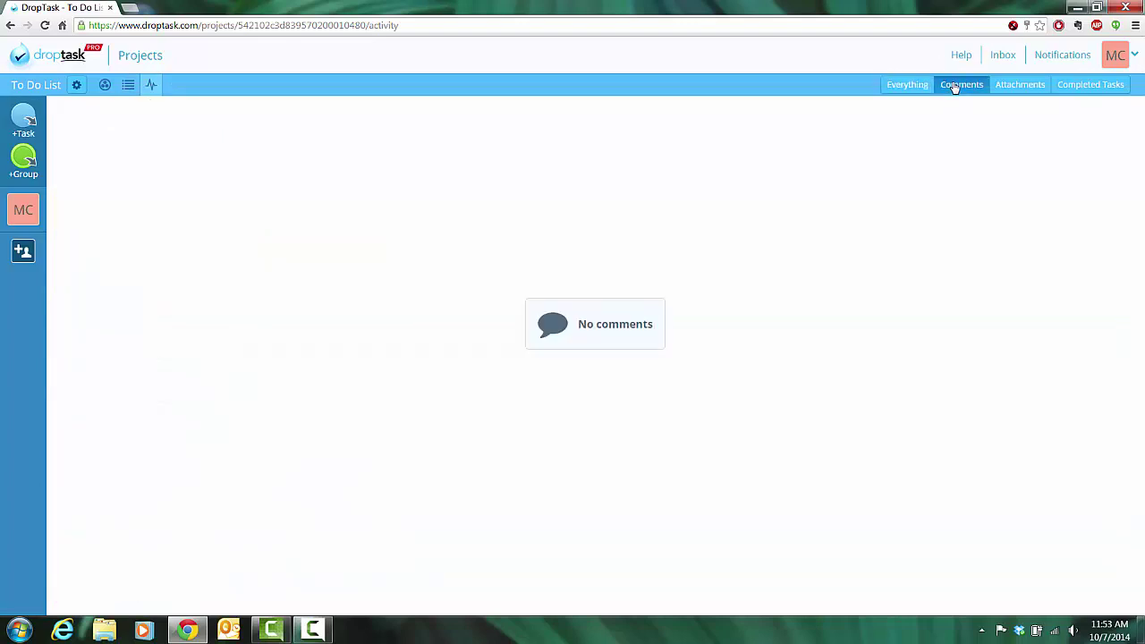
{"action": "left_click", "coordinate": [1022, 88]}
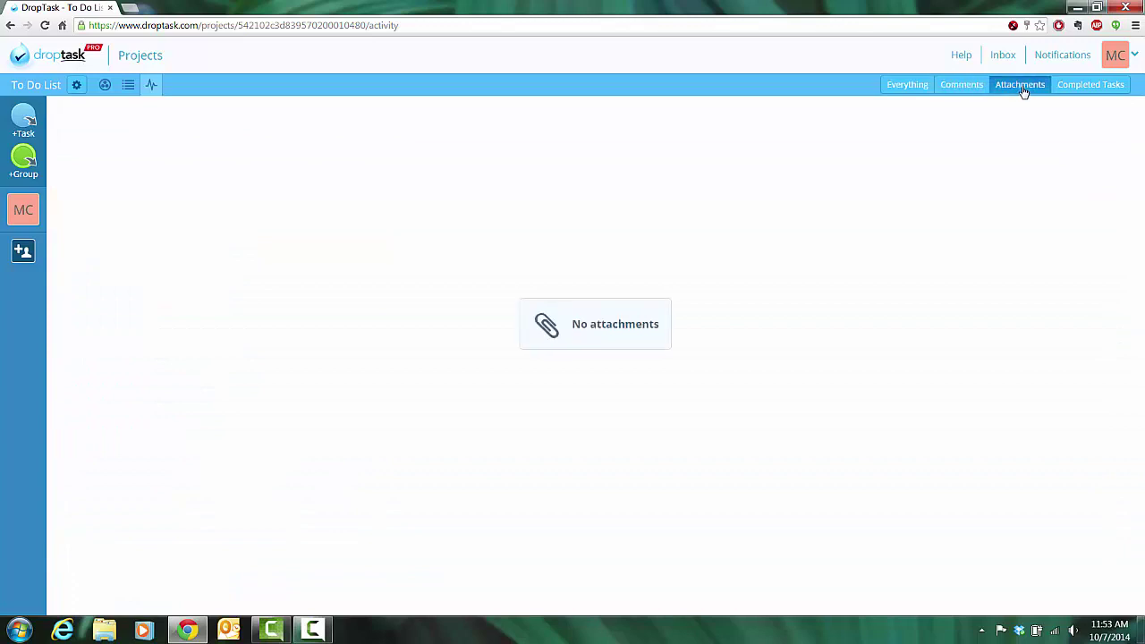
{"action": "left_click", "coordinate": [1073, 89]}
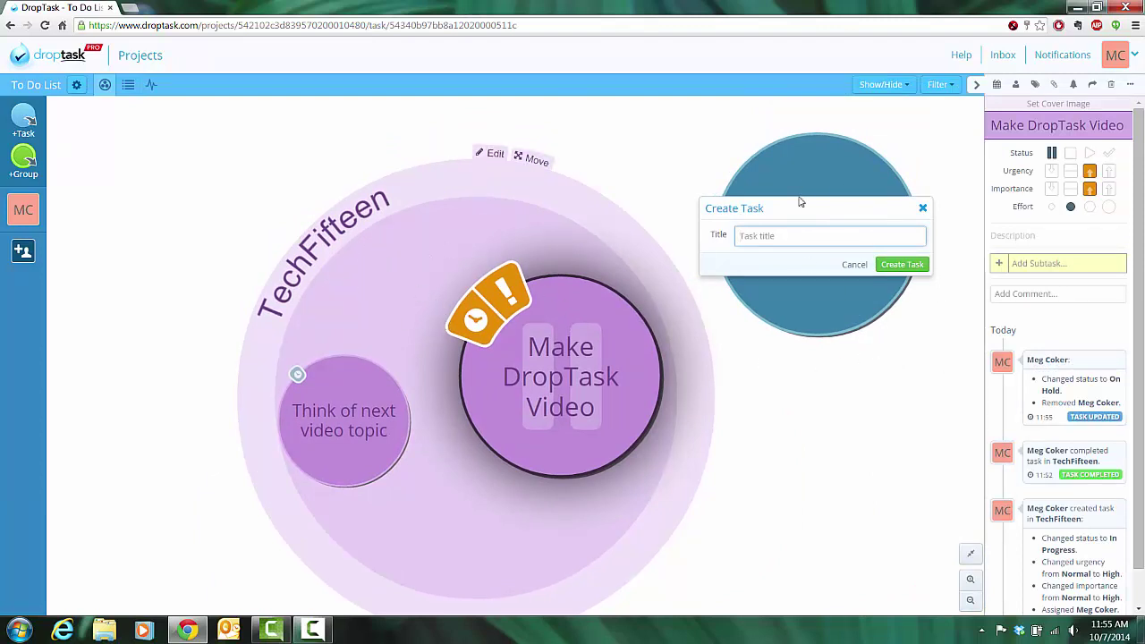
Dismiss the Create Task dialog, hide all completed tasks, then show tasks completed today again.
{"action": "left_click", "coordinate": [855, 266]}
{"action": "left_click", "coordinate": [905, 87]}
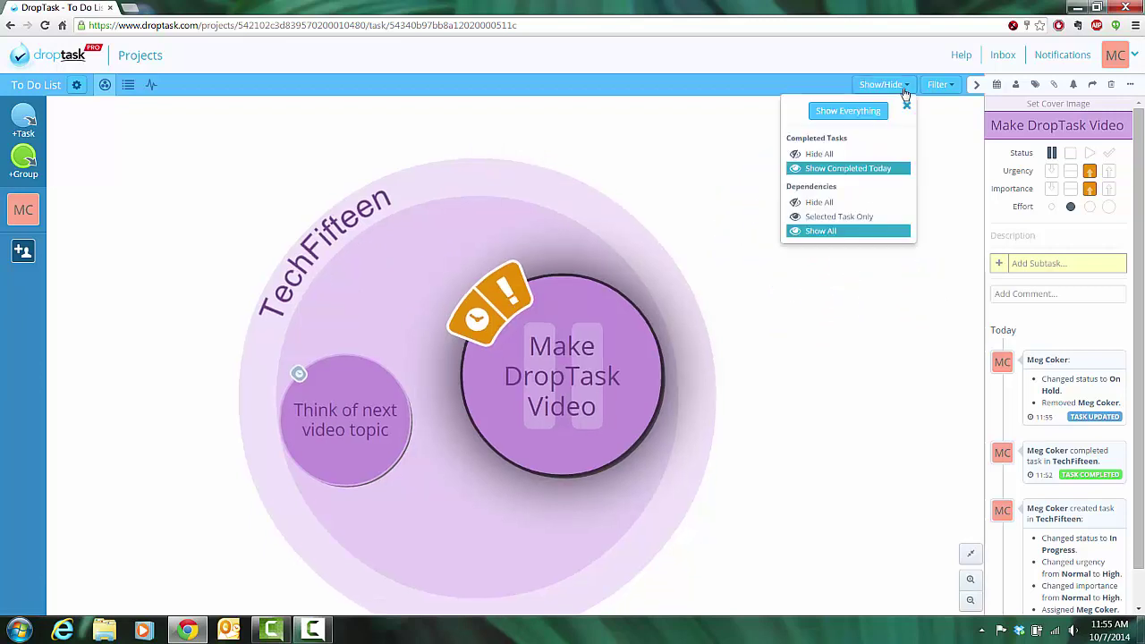
{"action": "left_click", "coordinate": [868, 154]}
{"action": "left_click", "coordinate": [860, 168]}
Check the Filter options, then drag the To Do Tomorrow group up beside TechFifteen.
{"action": "left_click", "coordinate": [934, 85]}
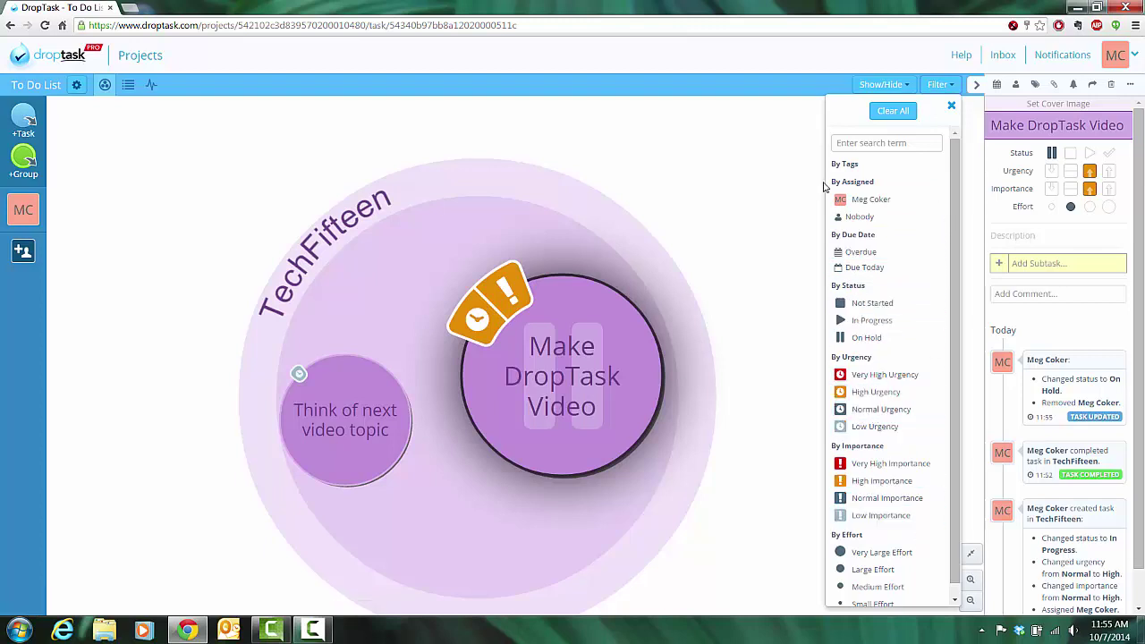
{"action": "left_click", "coordinate": [951, 105]}
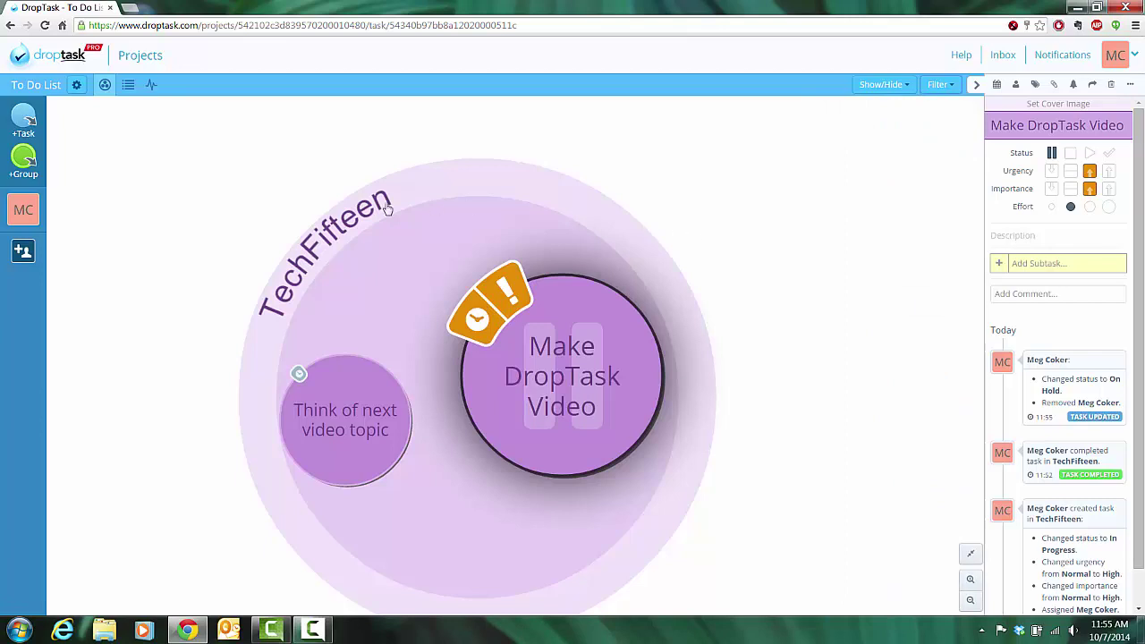
{"action": "scroll", "coordinate": [178, 192], "scroll_direction": "down", "scroll_amount": 5}
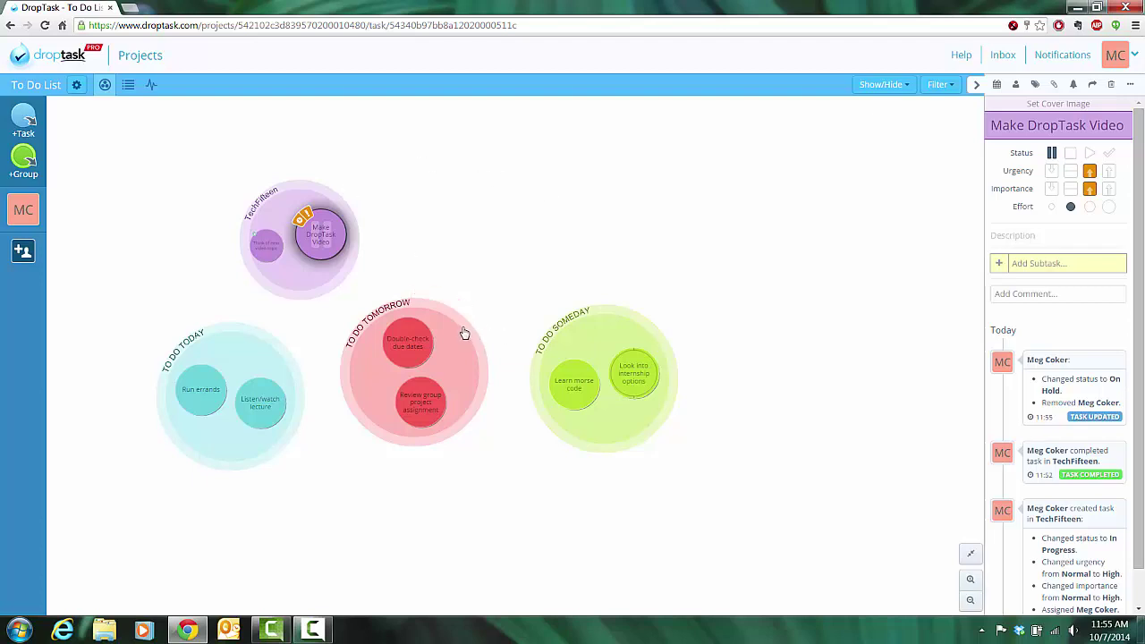
{"action": "left_click_drag", "start_coordinate": [462, 332], "coordinate": [531, 193]}
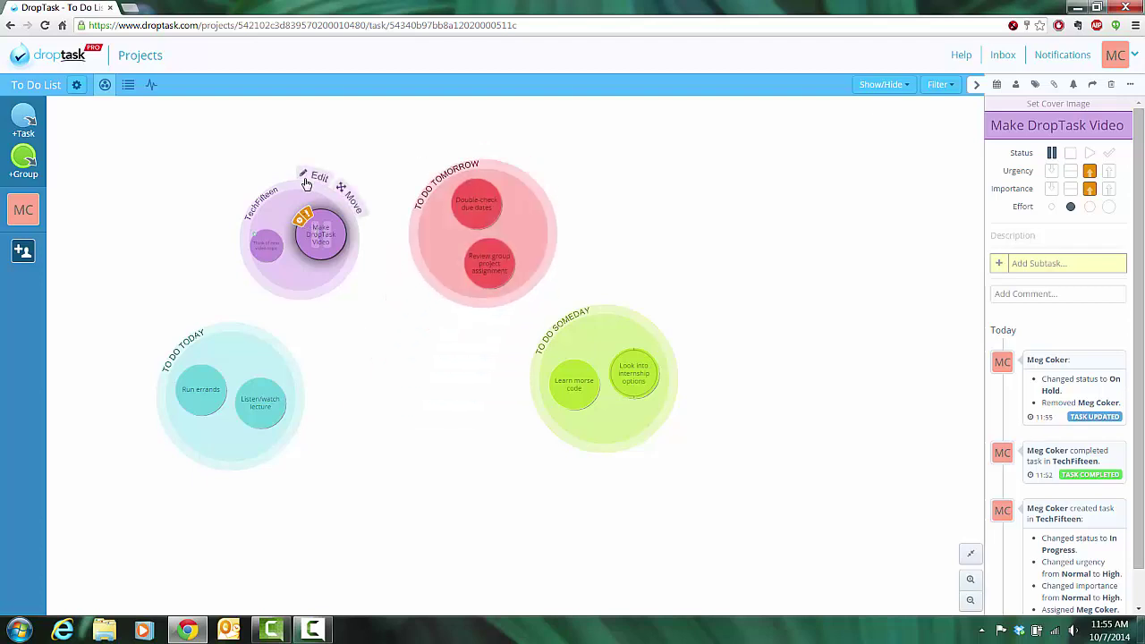